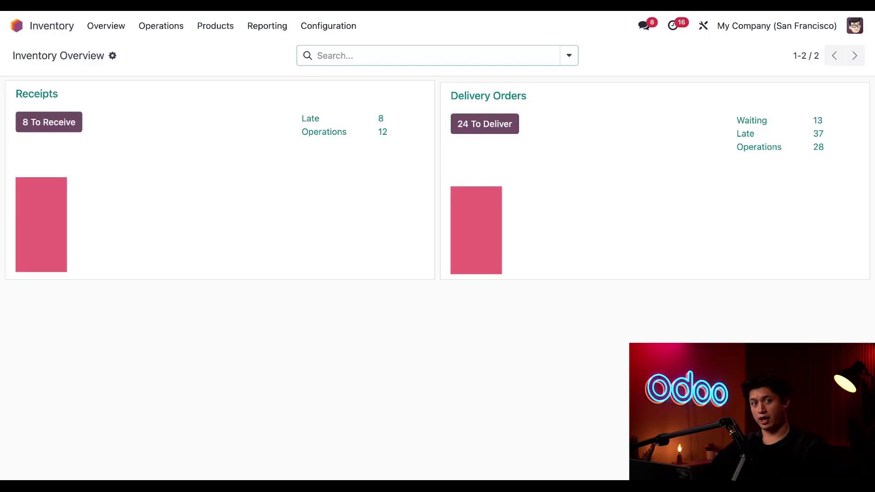
Open Inventory Settings and find the Traceability section with Lots & Serial Numbers enabled
{"action": "left_click", "coordinate": [321, 26]}
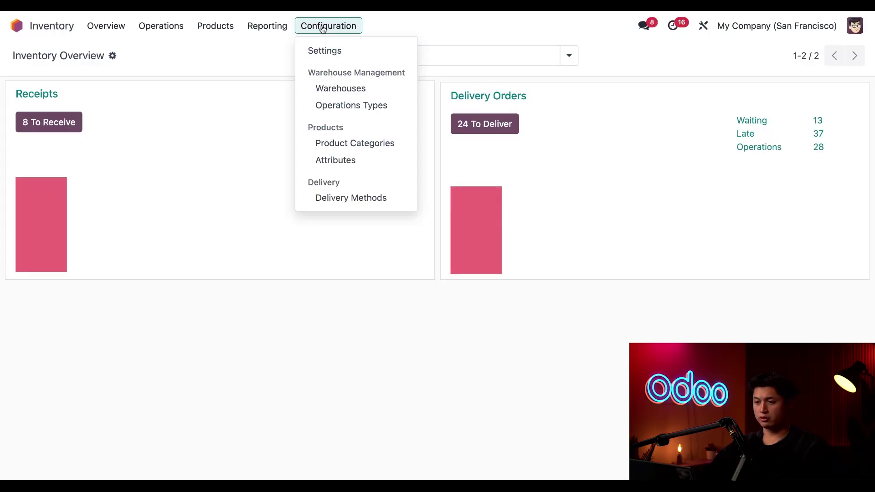
{"action": "left_click", "coordinate": [331, 51]}
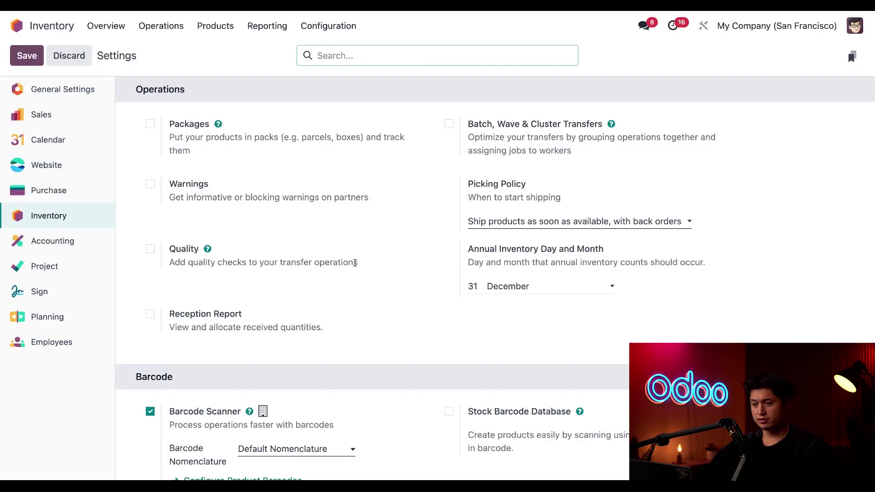
{"action": "scroll", "coordinate": [355, 263], "scroll_direction": "down", "scroll_amount": 20}
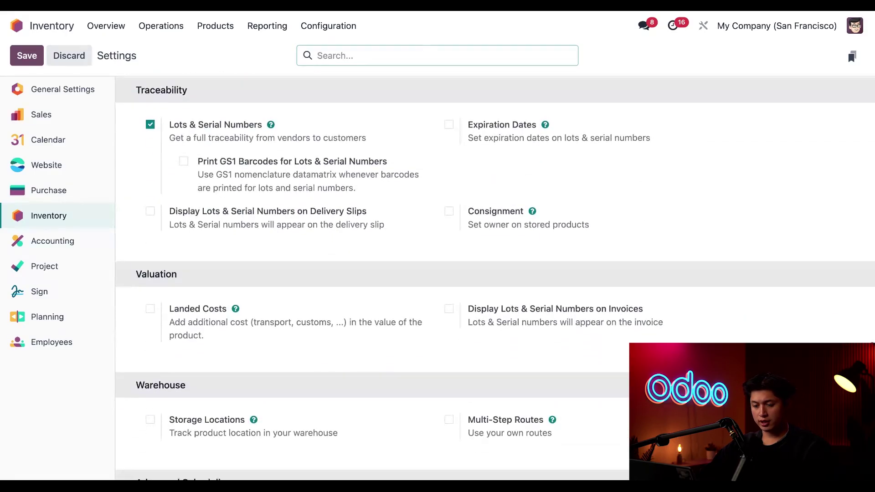
{"action": "scroll", "coordinate": [494, 278], "scroll_direction": "up", "scroll_amount": 1}
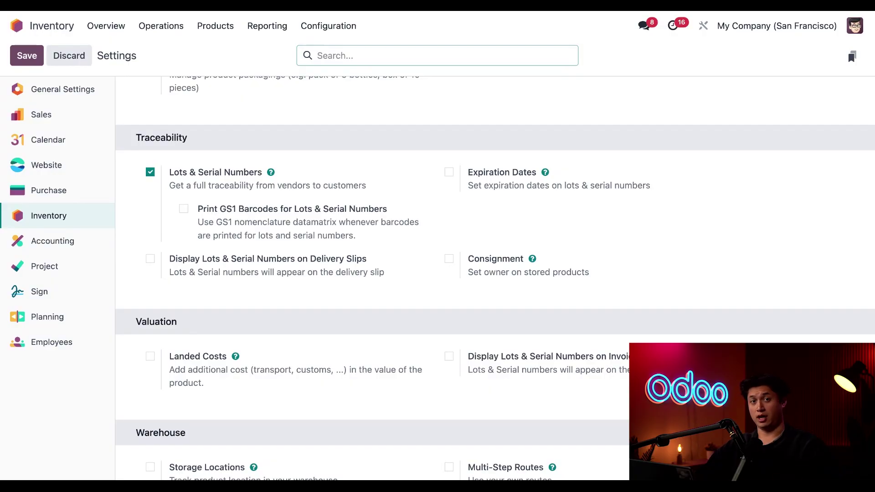
Open the Vinyl Record product from the Products list
{"action": "left_click", "coordinate": [215, 26]}
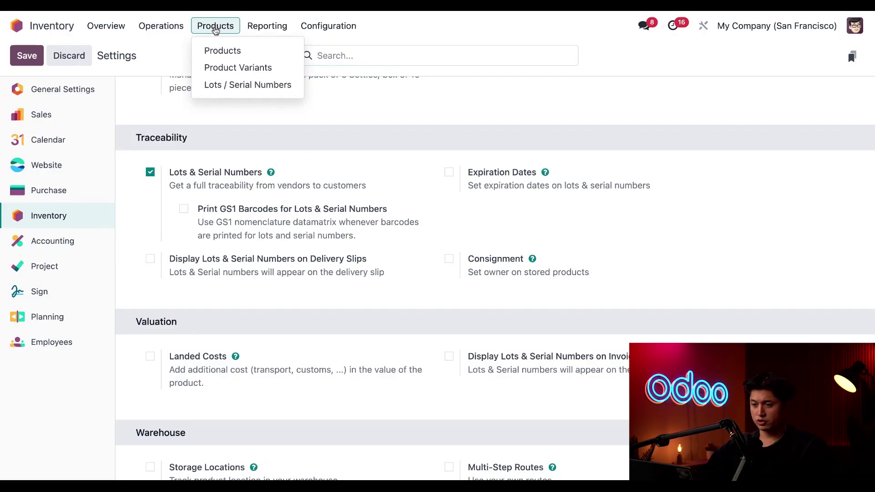
{"action": "left_click", "coordinate": [235, 55]}
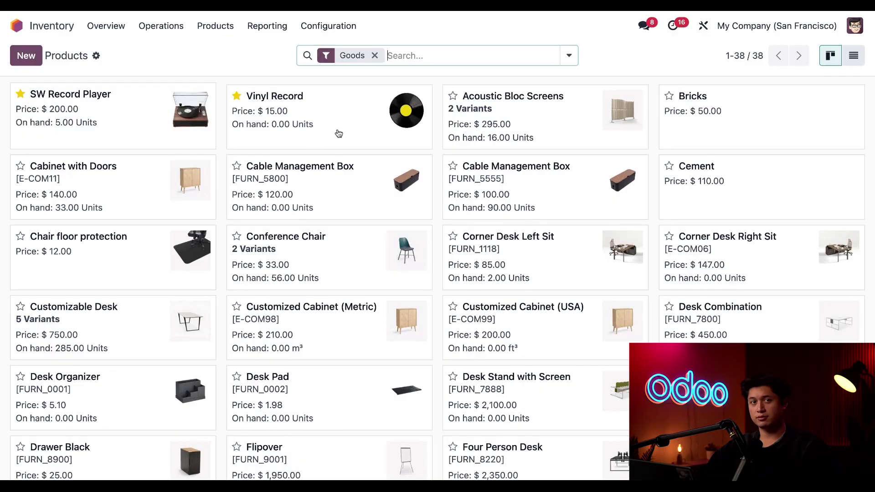
{"action": "left_click", "coordinate": [338, 134]}
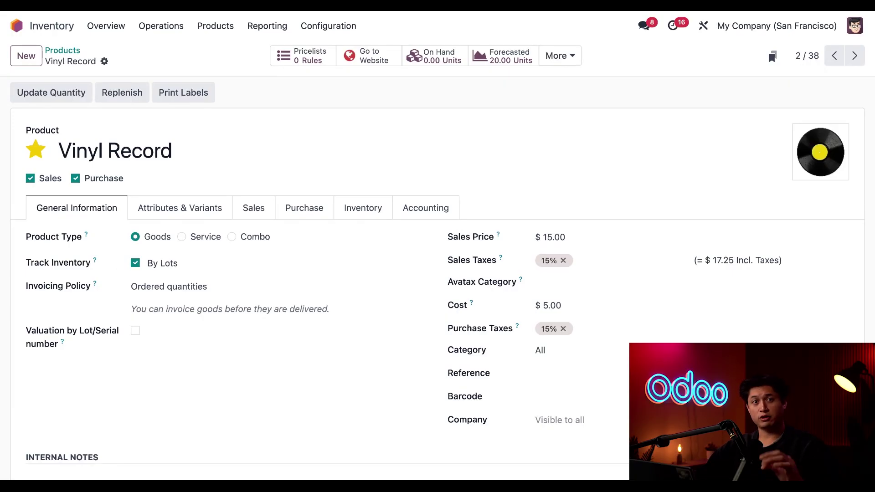
Try Track Inventory By Quantity and By Unique Serial Number, then settle on By Lots
{"action": "left_click", "coordinate": [173, 272]}
{"action": "left_click", "coordinate": [173, 255]}
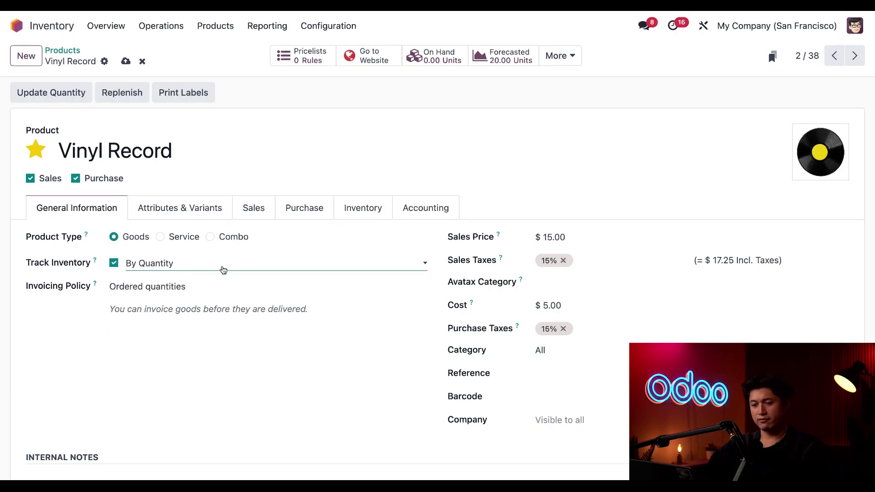
{"action": "left_click", "coordinate": [223, 269]}
{"action": "left_click", "coordinate": [211, 265]}
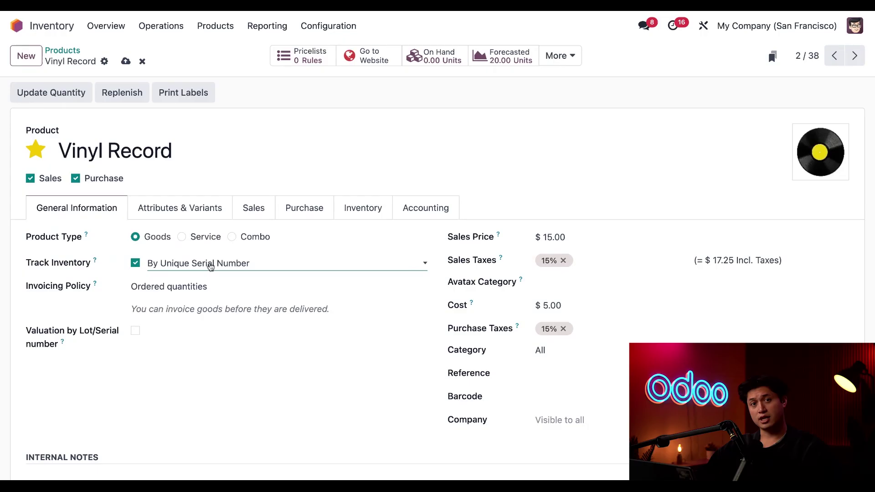
{"action": "left_click", "coordinate": [210, 267]}
{"action": "left_click", "coordinate": [210, 255]}
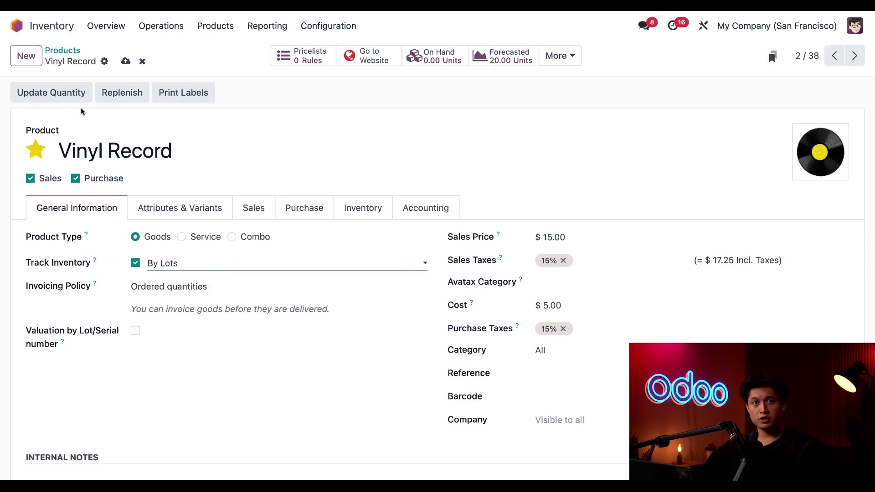
Return to the products list and open the SW Record Player product
{"action": "left_click", "coordinate": [64, 51]}
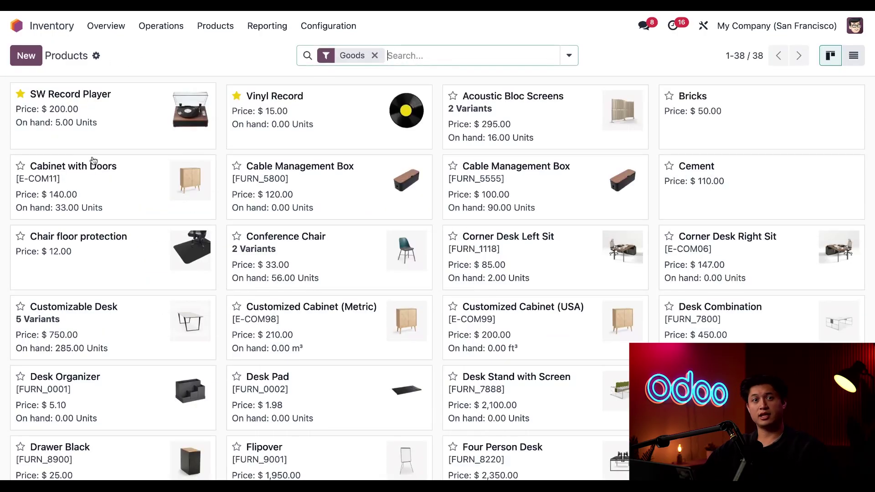
{"action": "left_click", "coordinate": [112, 128]}
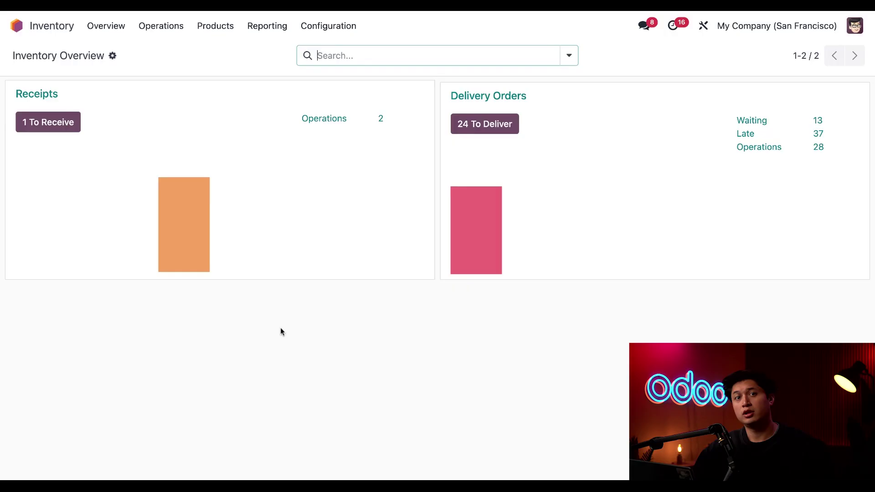
Open receipt WH/IN/00018 from '1 To Receive' and try validating it, triggering the missing-lot error
{"action": "left_click", "coordinate": [55, 127]}
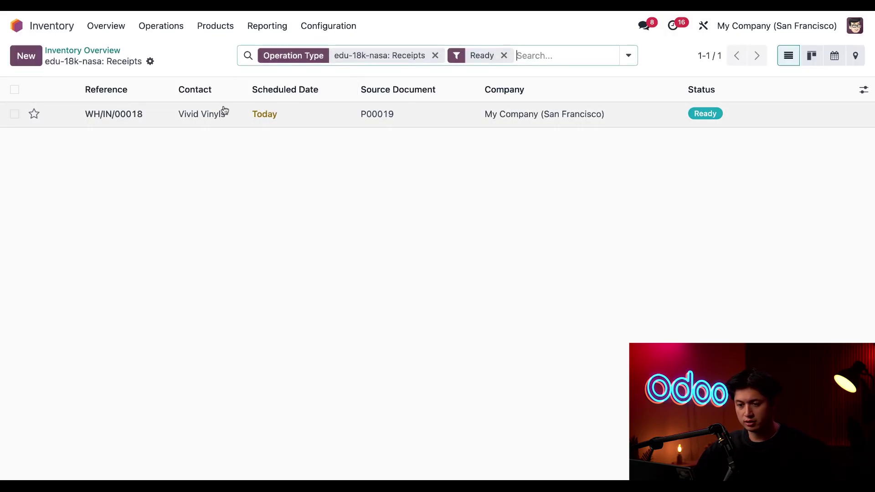
{"action": "left_click", "coordinate": [324, 122]}
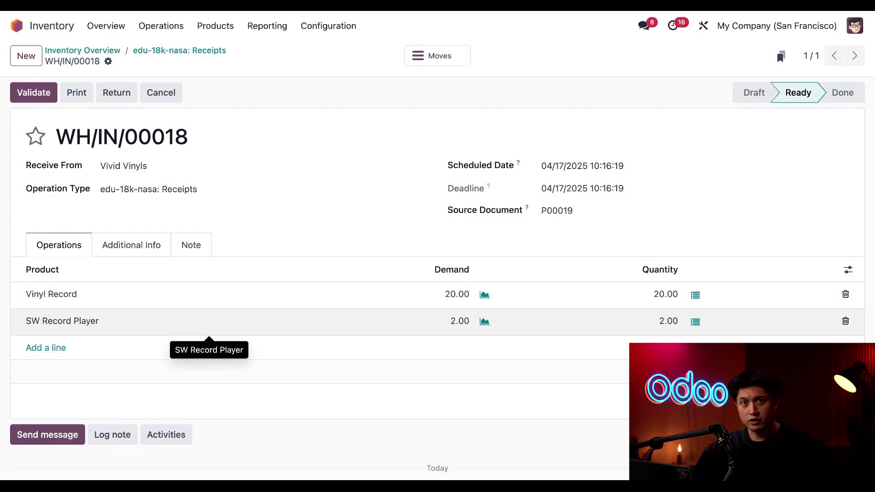
{"action": "left_click", "coordinate": [46, 95]}
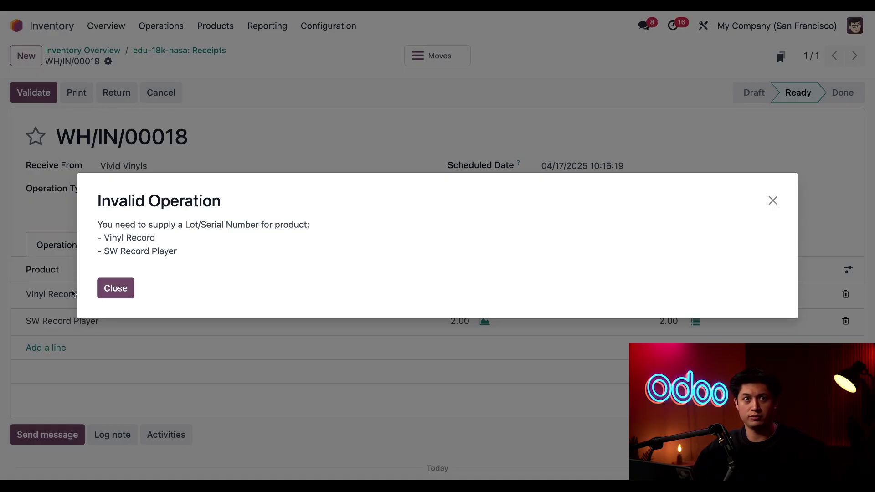
Dismiss the error and enter lot S1 with quantity 10 for Vinyl Record
{"action": "left_click", "coordinate": [114, 291]}
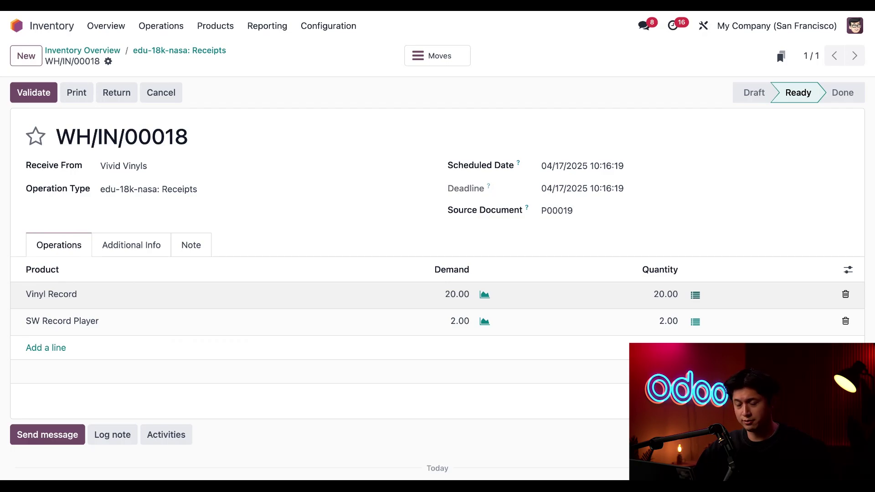
{"action": "left_click", "coordinate": [694, 295]}
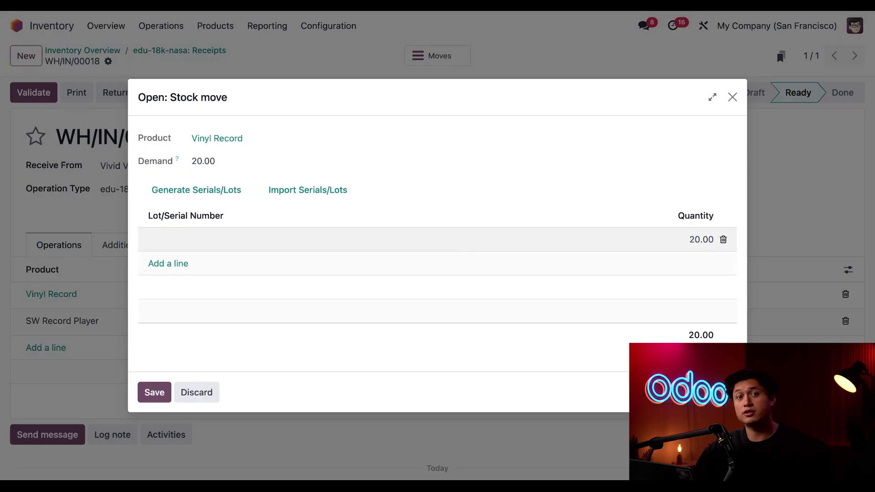
{"action": "left_click", "coordinate": [168, 243]}
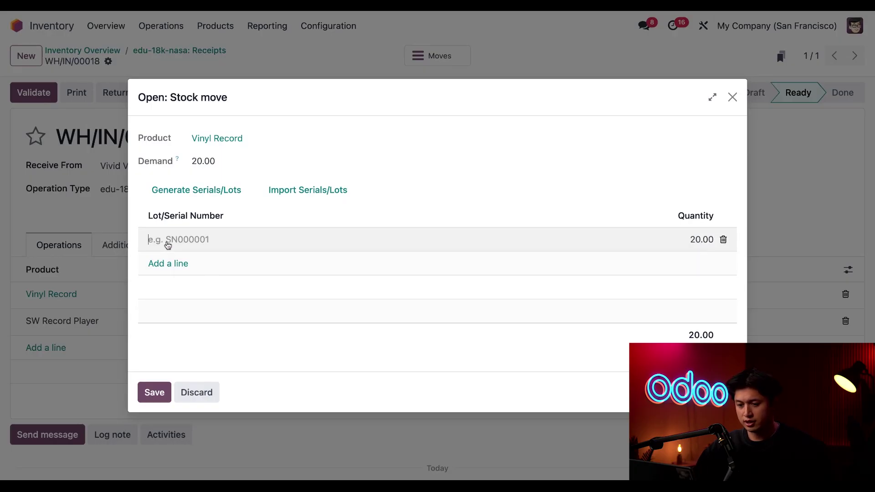
{"action": "type", "text": "S1"}
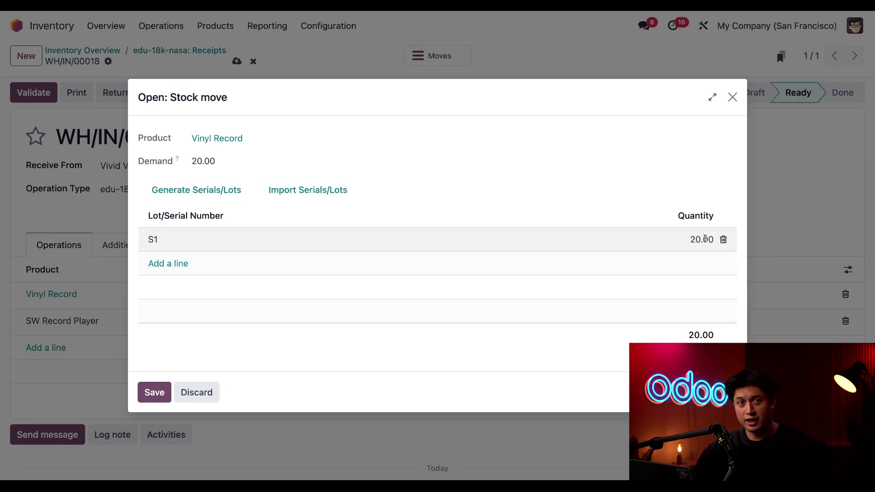
{"action": "left_click", "coordinate": [704, 238]}
{"action": "type", "text": "10"}
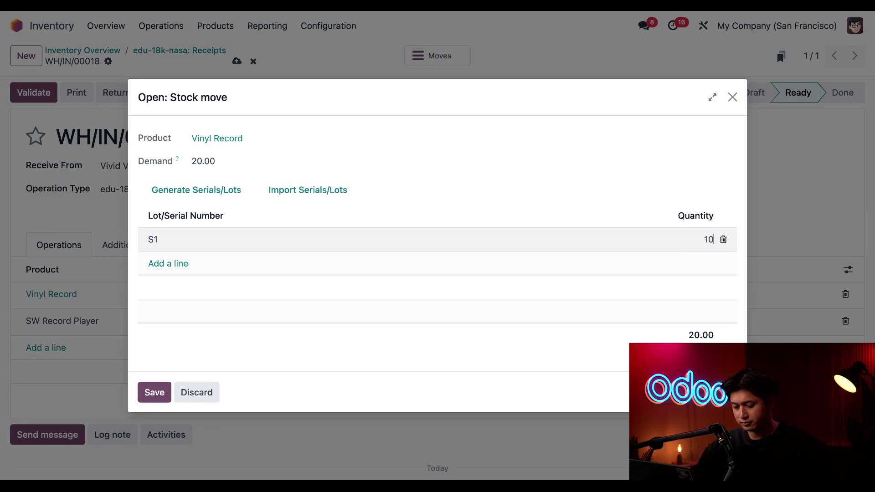
{"action": "left_click", "coordinate": [554, 200]}
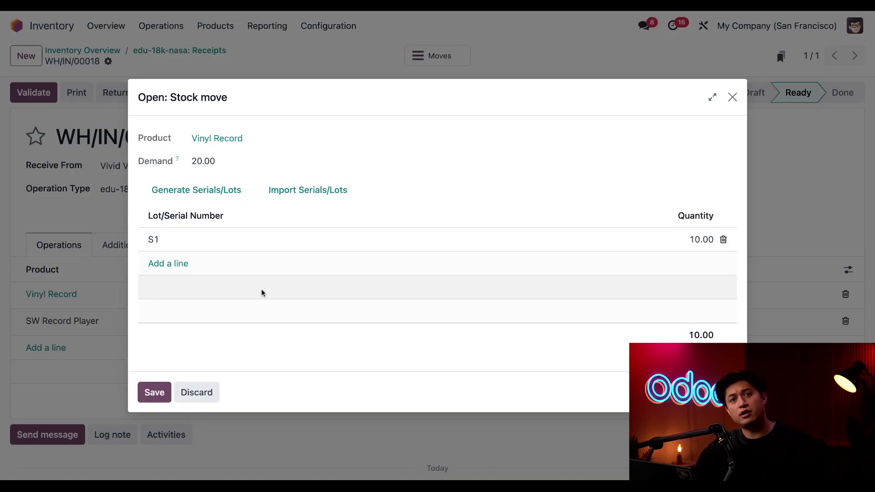
Add lot S2 with quantity 10 and save the Vinyl Record lots
{"action": "left_click", "coordinate": [172, 263]}
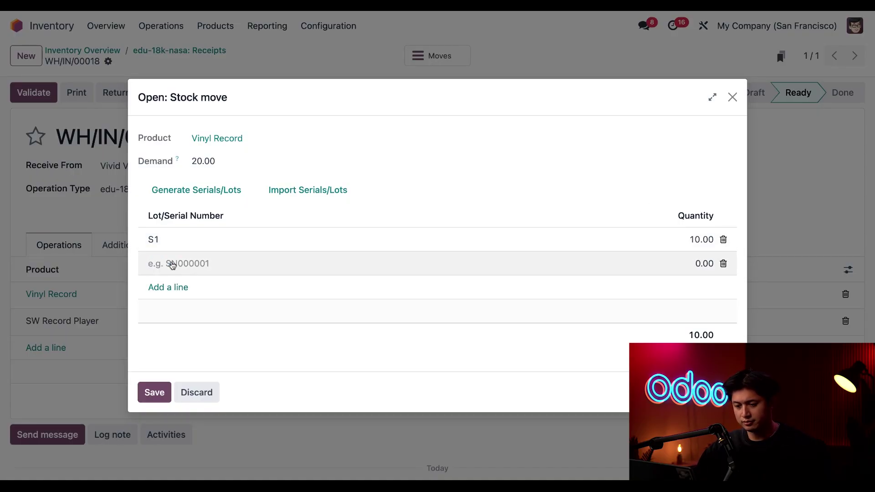
{"action": "type", "text": "S2"}
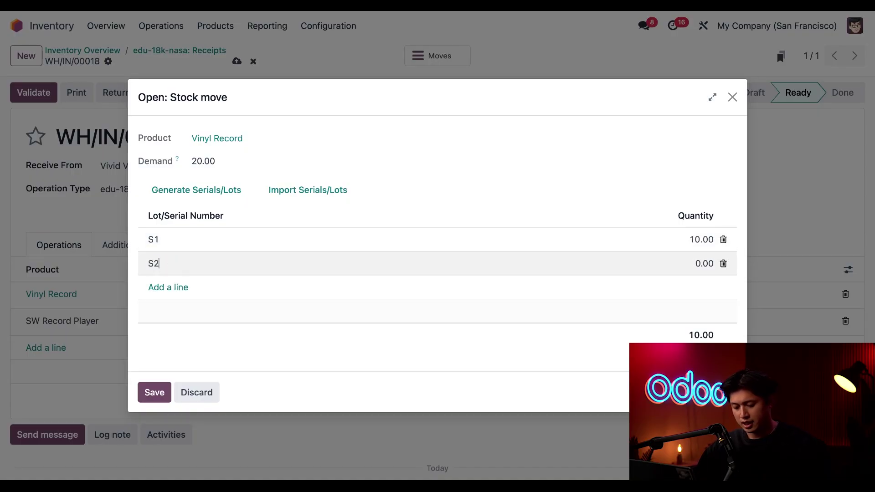
{"action": "left_click", "coordinate": [700, 263]}
{"action": "type", "text": "10"}
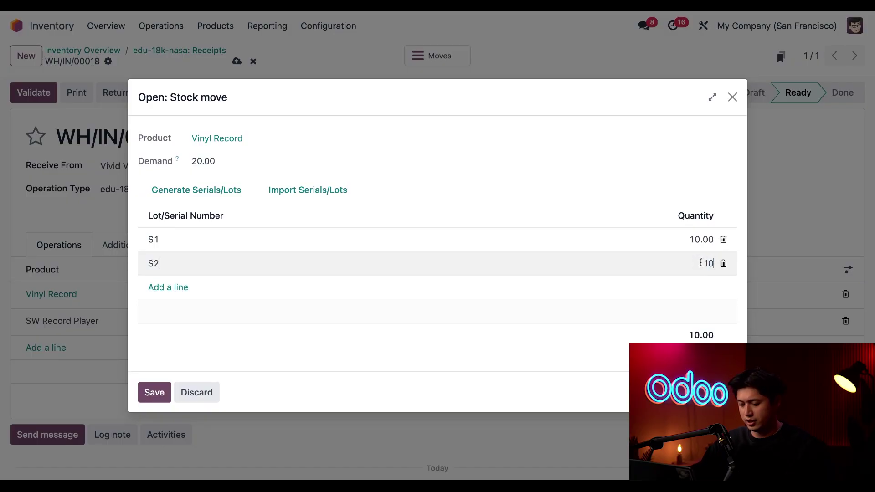
{"action": "left_click", "coordinate": [552, 221]}
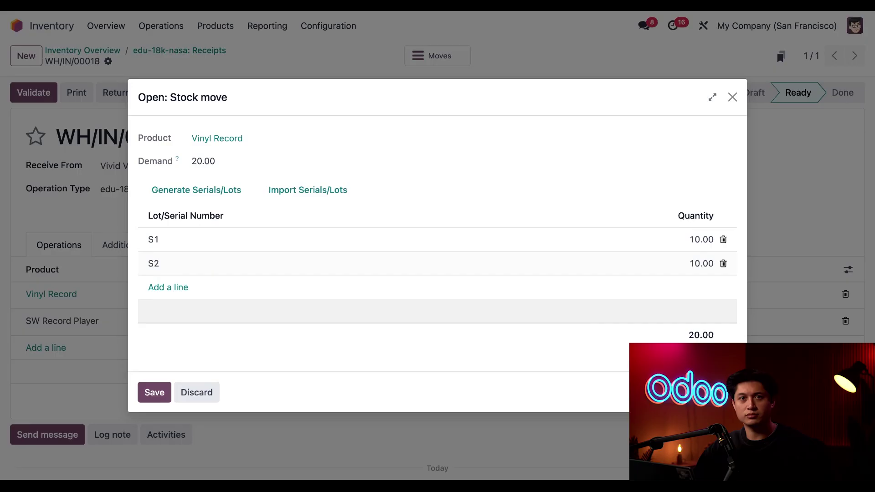
{"action": "left_click", "coordinate": [152, 399]}
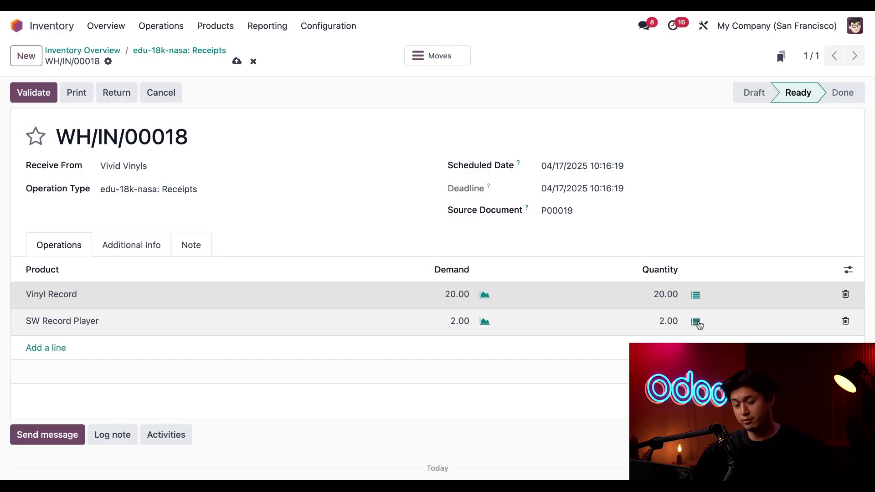
Generate two serial numbers starting at SN17 for the SW Record Player line
{"action": "left_click", "coordinate": [695, 322]}
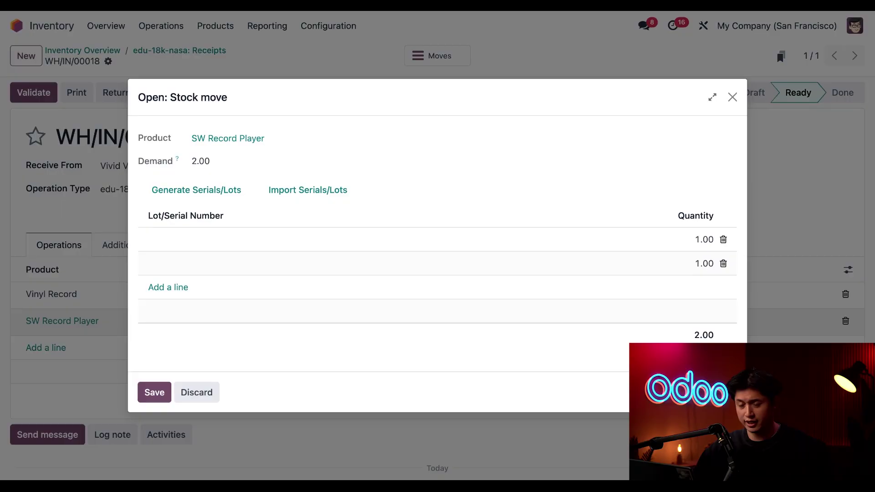
{"action": "left_click", "coordinate": [215, 196]}
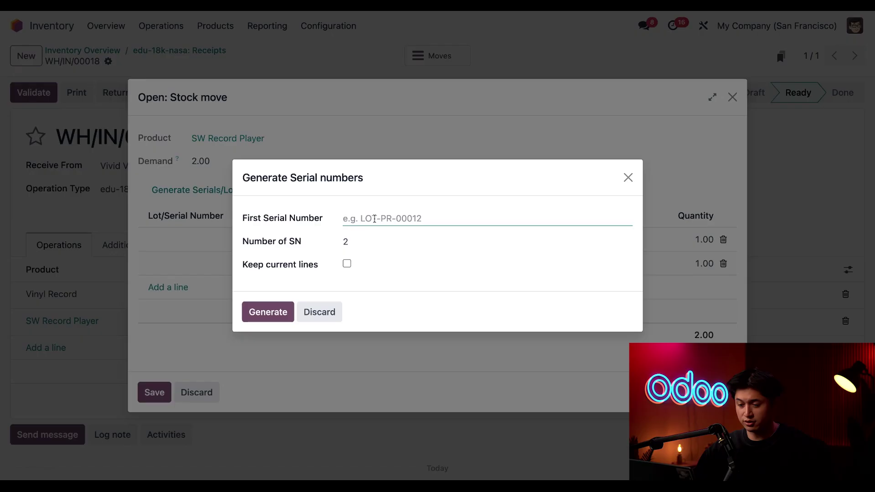
{"action": "type", "text": "SN"}
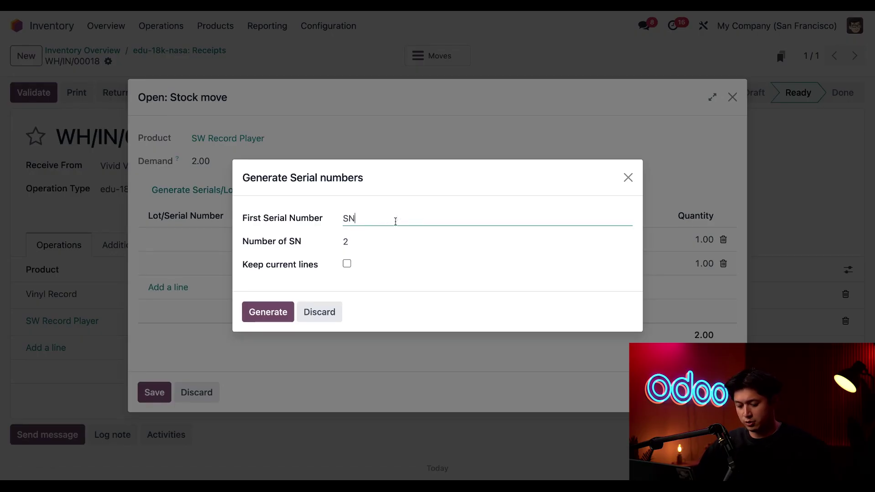
{"action": "type", "text": "17"}
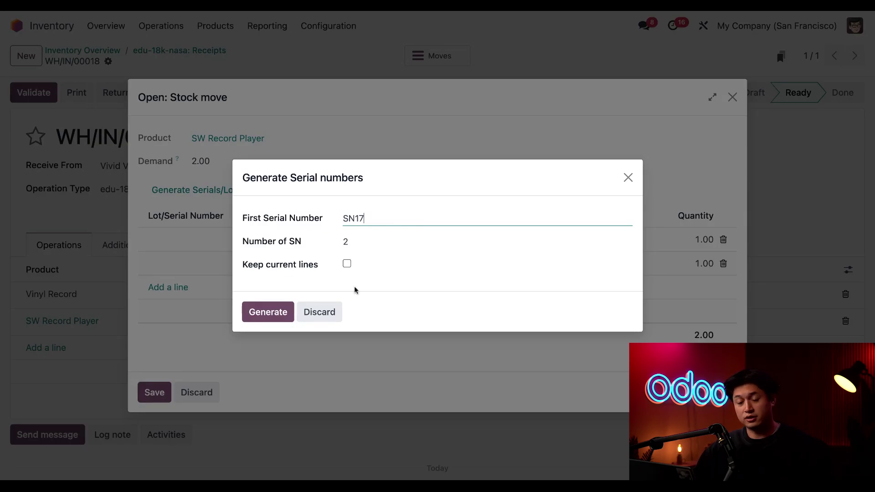
{"action": "left_click", "coordinate": [271, 314]}
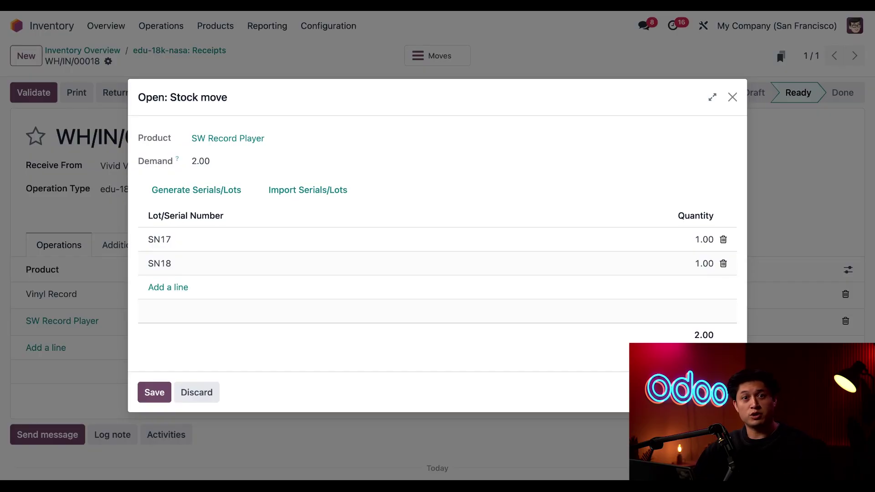
Save the serials, validate WH/IN/00018, and open its Traceability report
{"action": "left_click", "coordinate": [154, 392]}
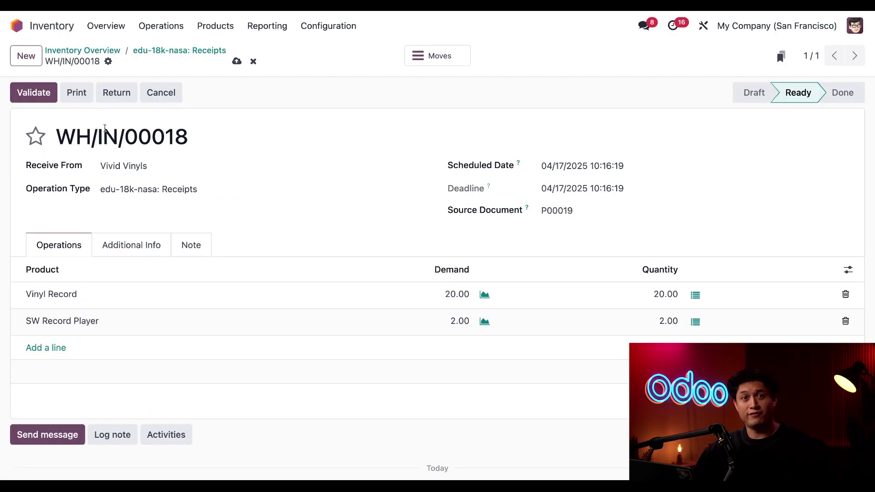
{"action": "left_click", "coordinate": [35, 92]}
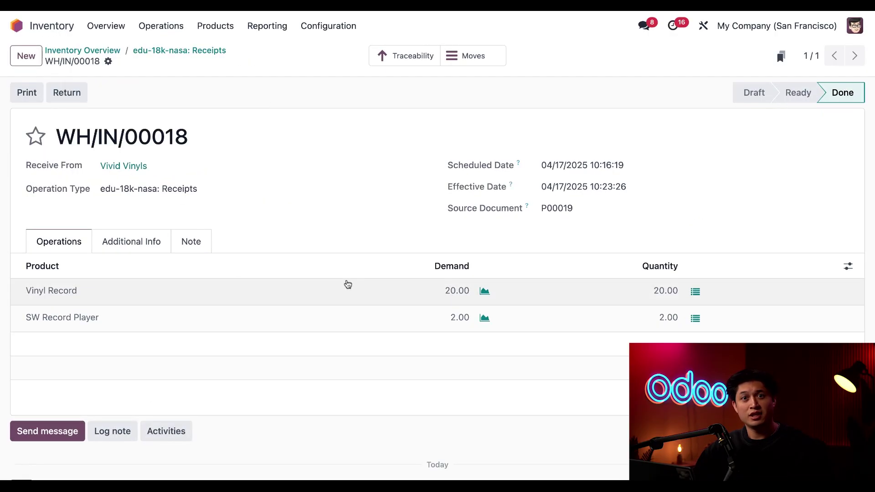
{"action": "left_click", "coordinate": [410, 64]}
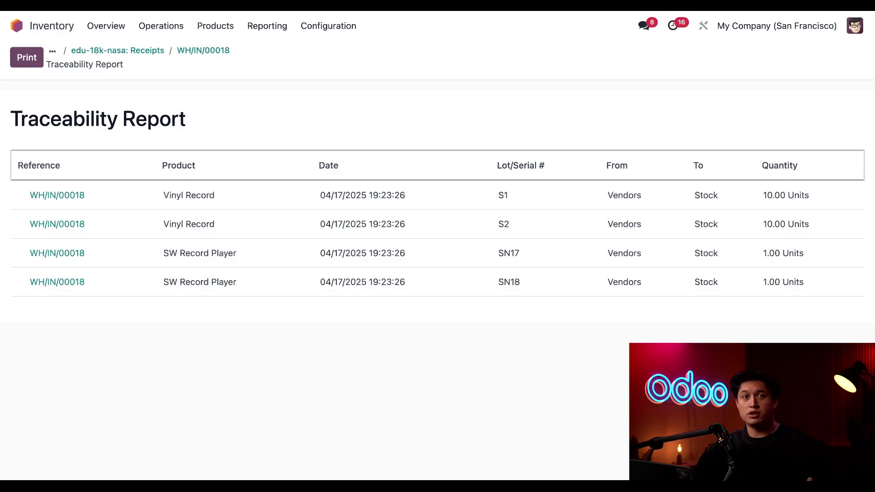
Start a new quotation in Sales and select the customer
{"action": "left_click", "coordinate": [33, 27]}
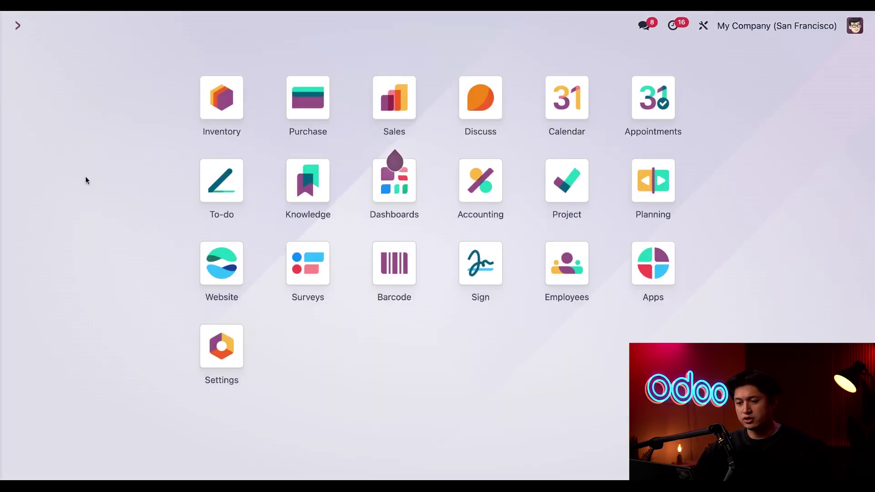
{"action": "left_click", "coordinate": [378, 118]}
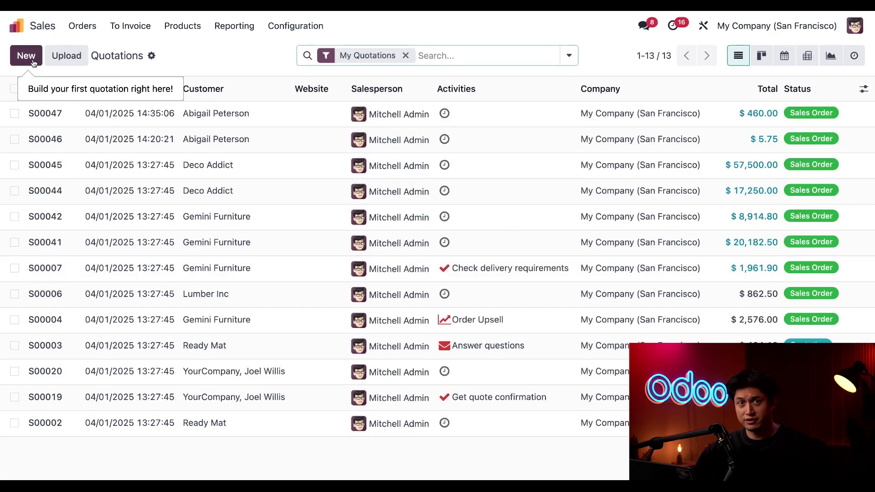
{"action": "left_click", "coordinate": [27, 57]}
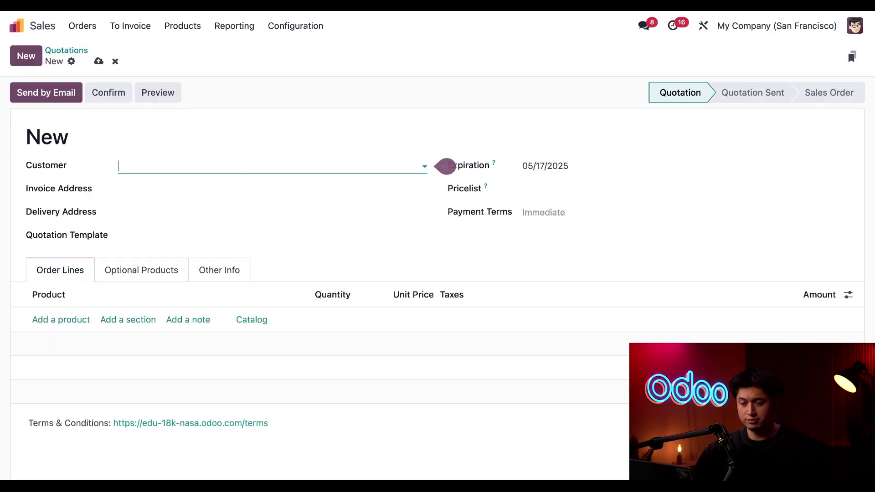
{"action": "mouse_move", "coordinate": [172, 165]}
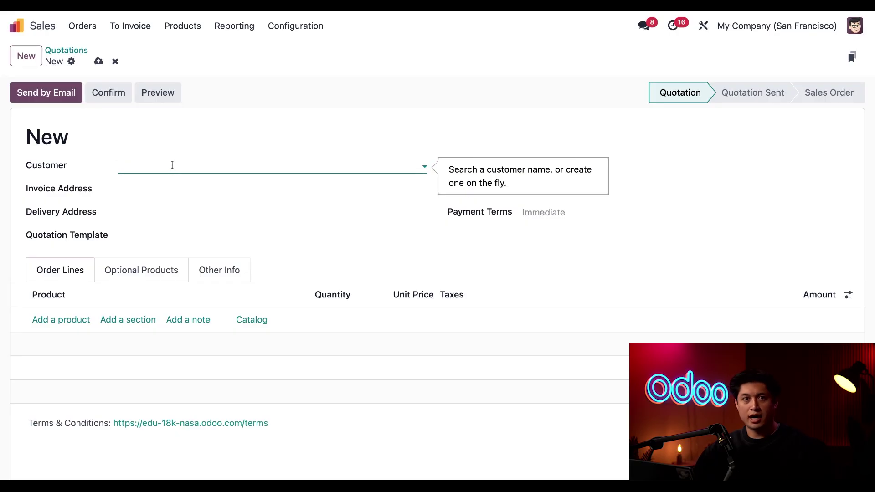
{"action": "type", "text": "abi"}
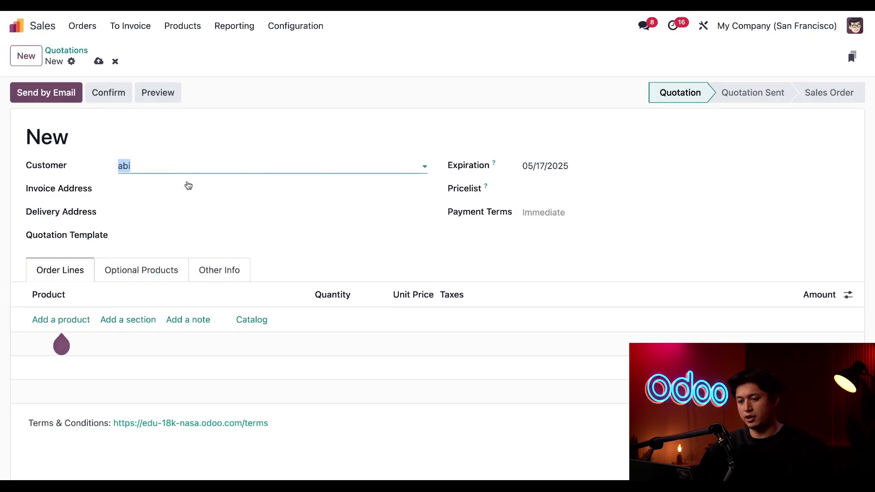
{"action": "left_click", "coordinate": [188, 185]}
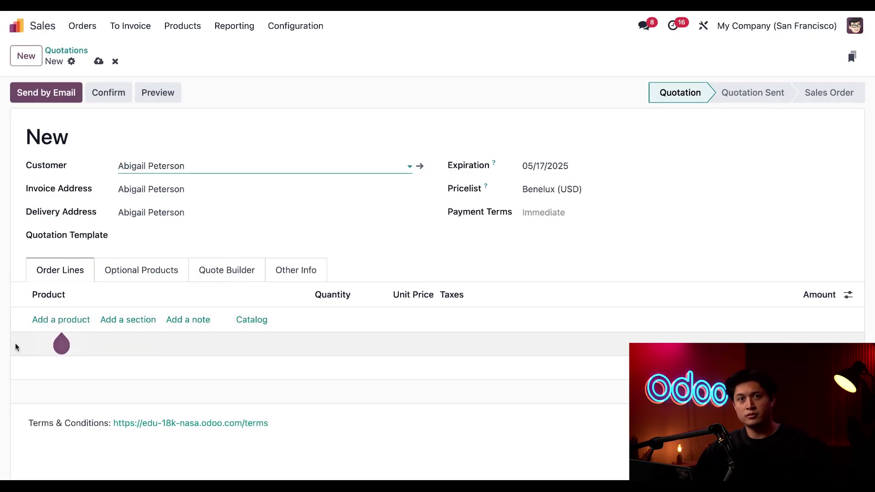
Add 5 Vinyl Records and 1 SW Record Player as order lines
{"action": "left_click", "coordinate": [54, 321]}
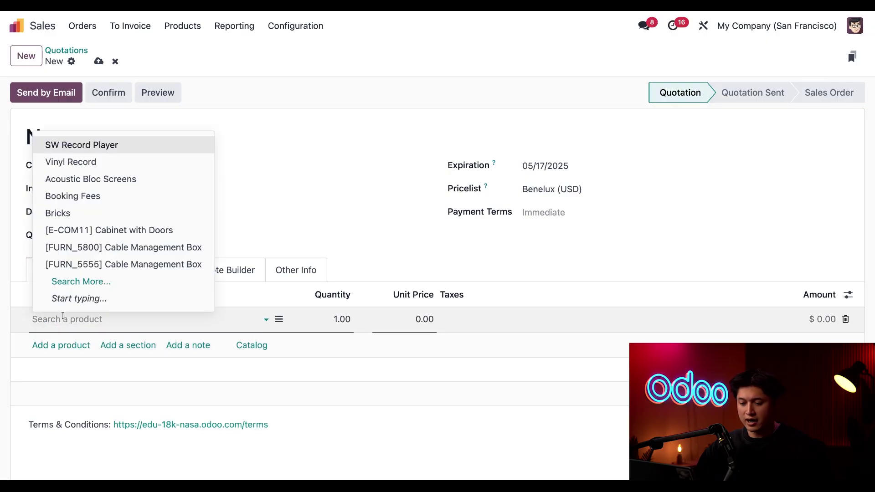
{"action": "left_click", "coordinate": [91, 162]}
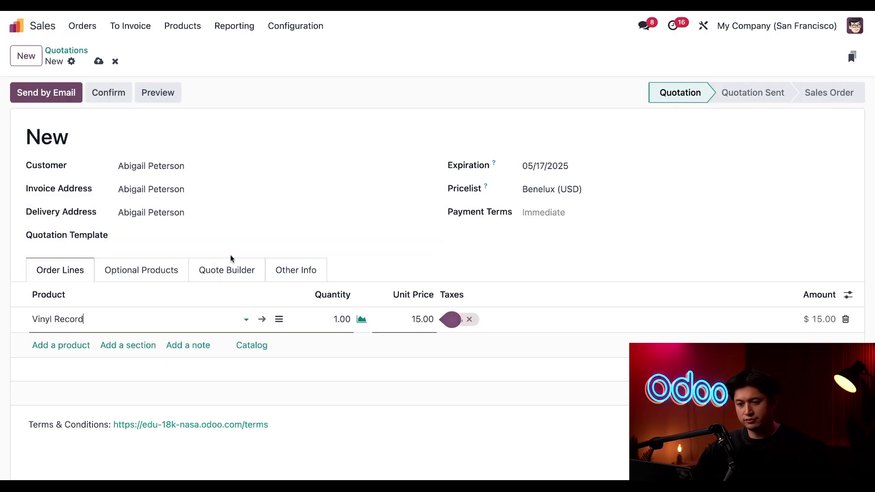
{"action": "left_click", "coordinate": [343, 318]}
{"action": "type", "text": "5"}
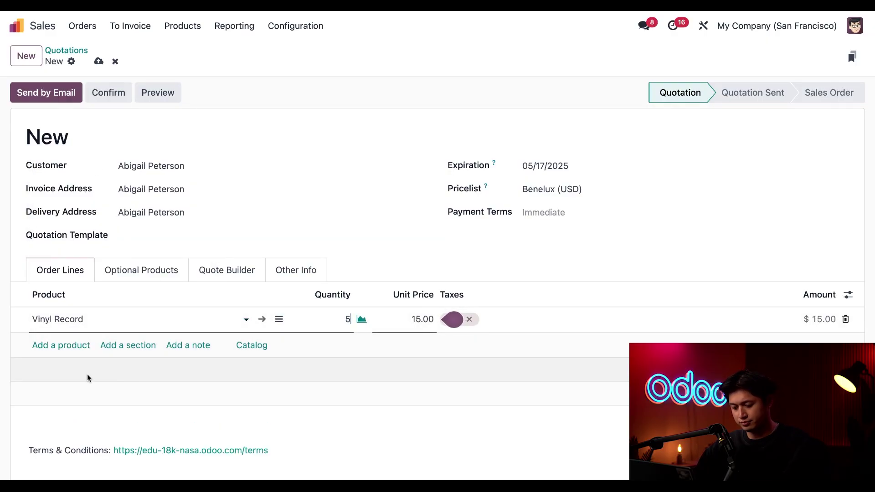
{"action": "left_click", "coordinate": [68, 345]}
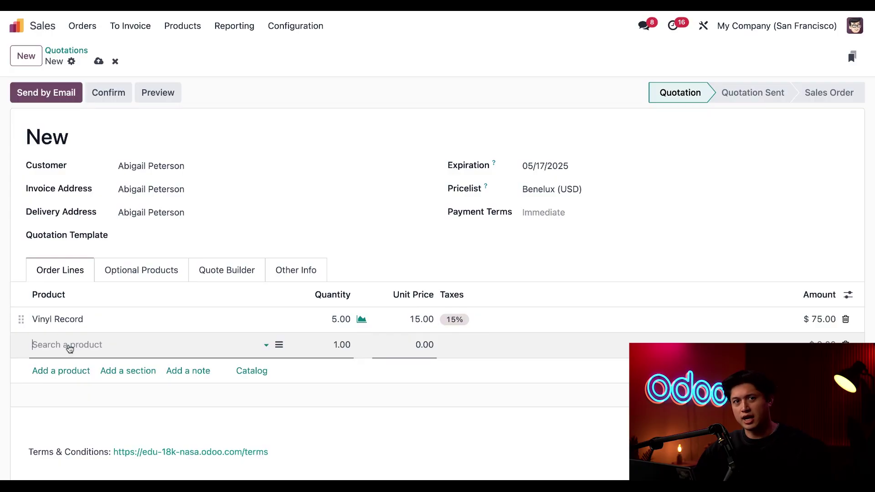
{"action": "left_click", "coordinate": [69, 346]}
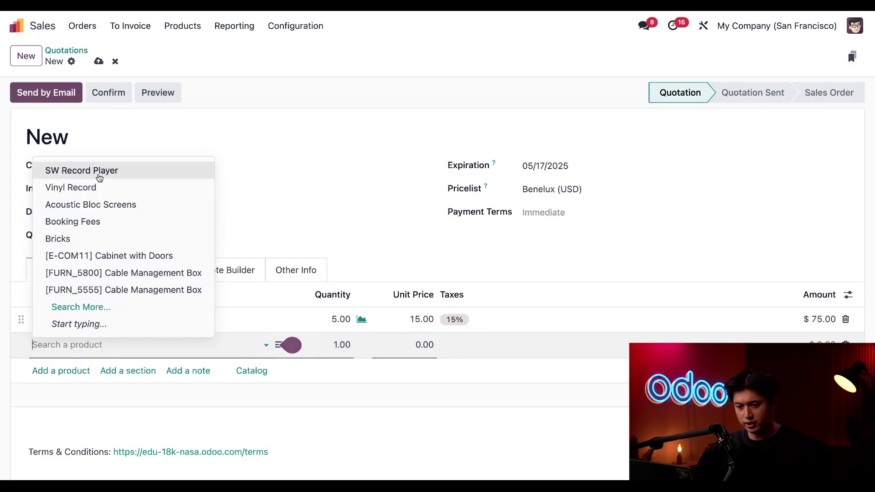
{"action": "left_click", "coordinate": [100, 176]}
{"action": "left_click", "coordinate": [32, 409]}
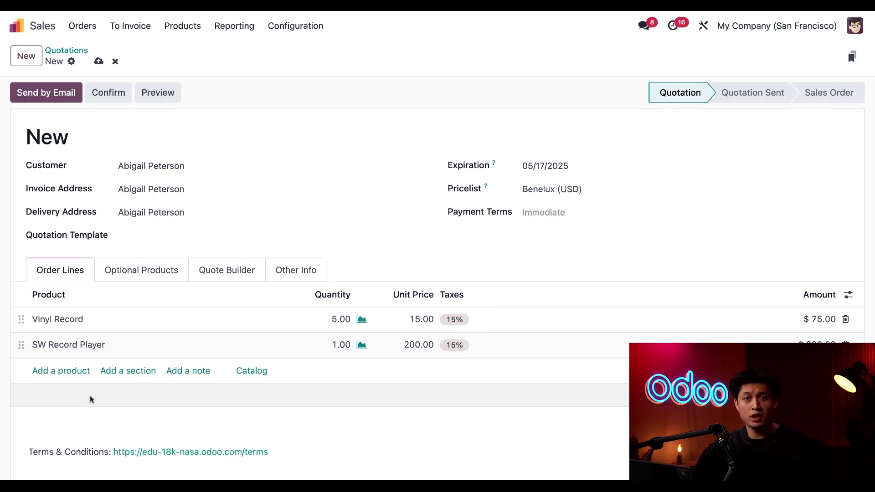
Confirm order S00053, open delivery WH/OUT/00051, and view its Traceability report
{"action": "left_click", "coordinate": [115, 100]}
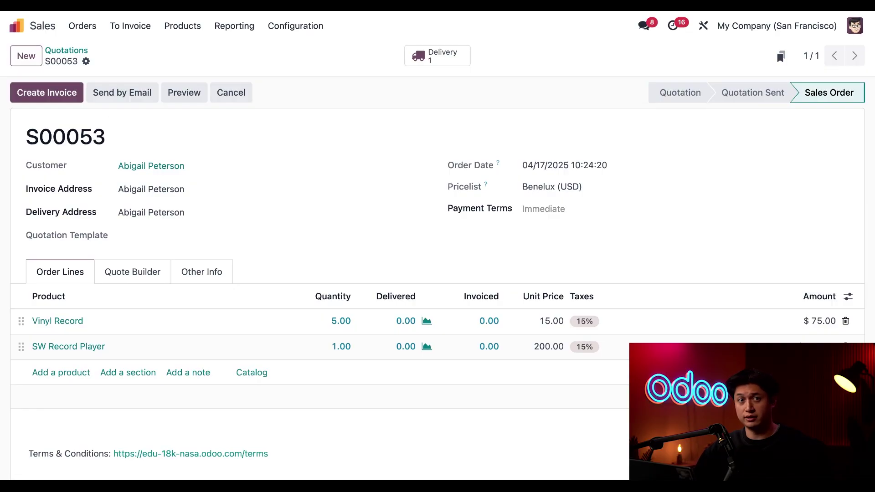
{"action": "left_click", "coordinate": [448, 59]}
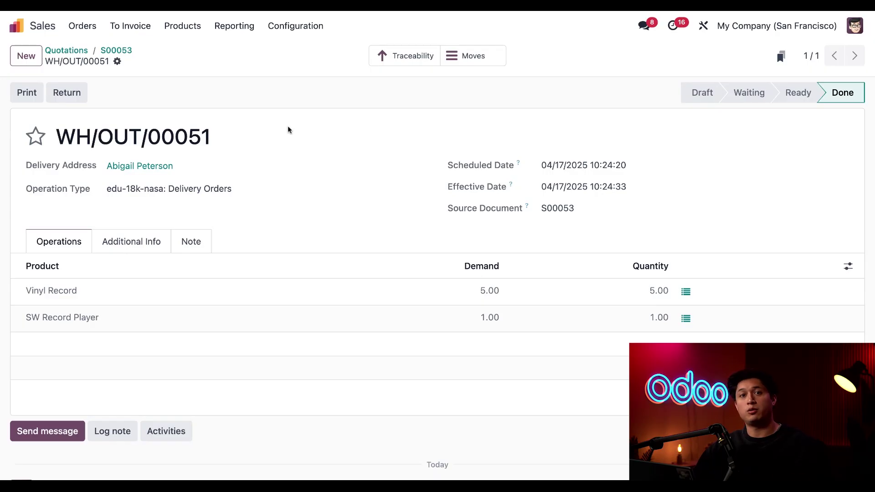
{"action": "left_click", "coordinate": [390, 64]}
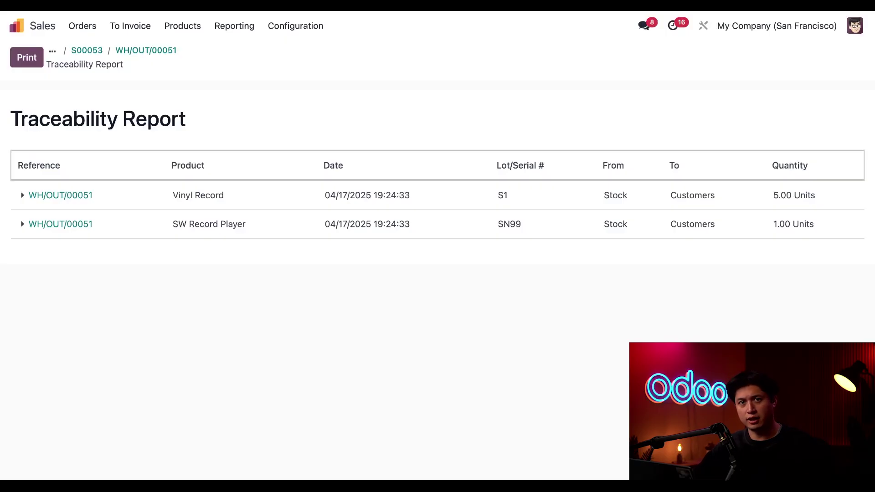
Open the Lots / Serial Numbers list from the Inventory app's Products menu
{"action": "left_click", "coordinate": [16, 26]}
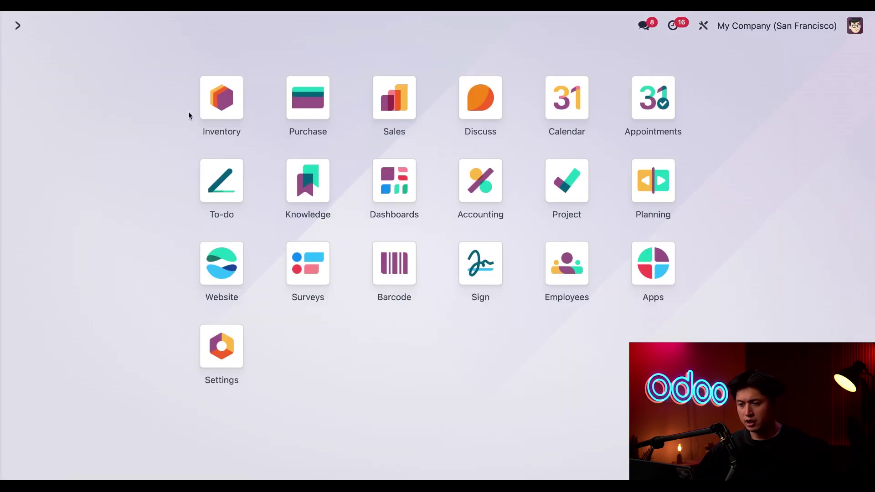
{"action": "left_click", "coordinate": [234, 106]}
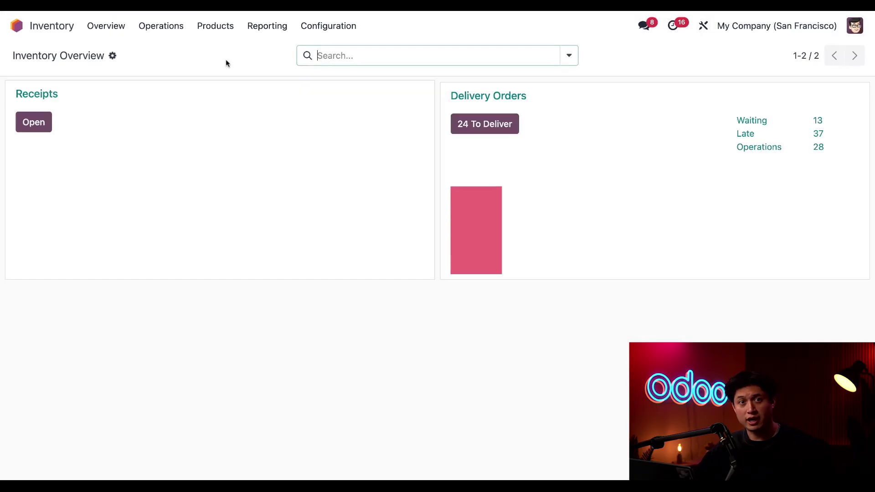
{"action": "left_click", "coordinate": [215, 26]}
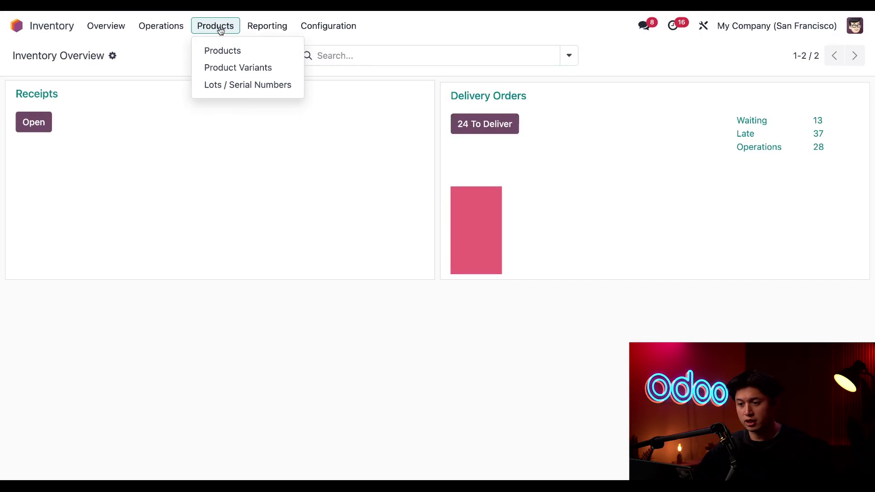
{"action": "left_click", "coordinate": [216, 86]}
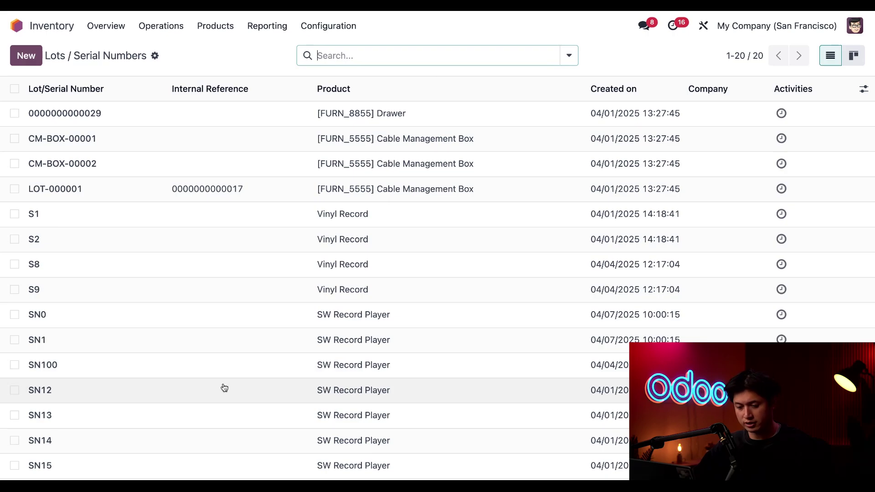
Open serial SN12's Traceability report listing receipt WH/IN/00011, delivery WH/OUT/00041 and return WH/IN/00017
{"action": "left_click", "coordinate": [345, 390]}
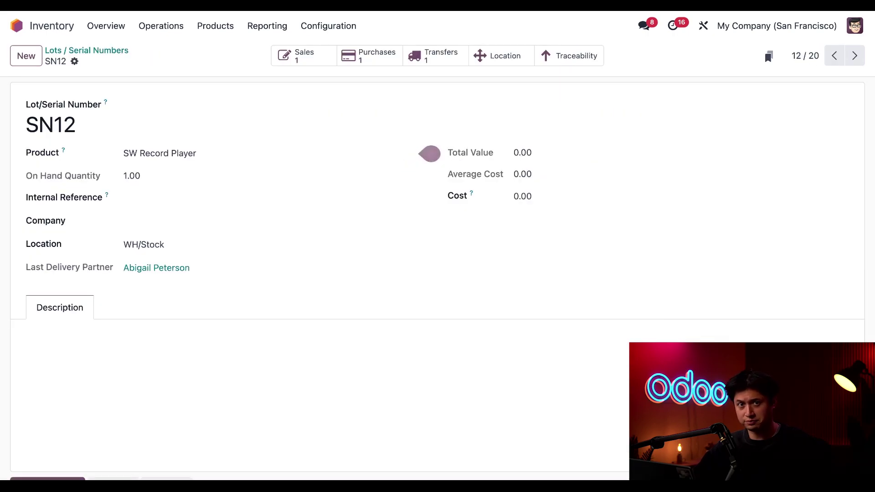
{"action": "left_click", "coordinate": [582, 64]}
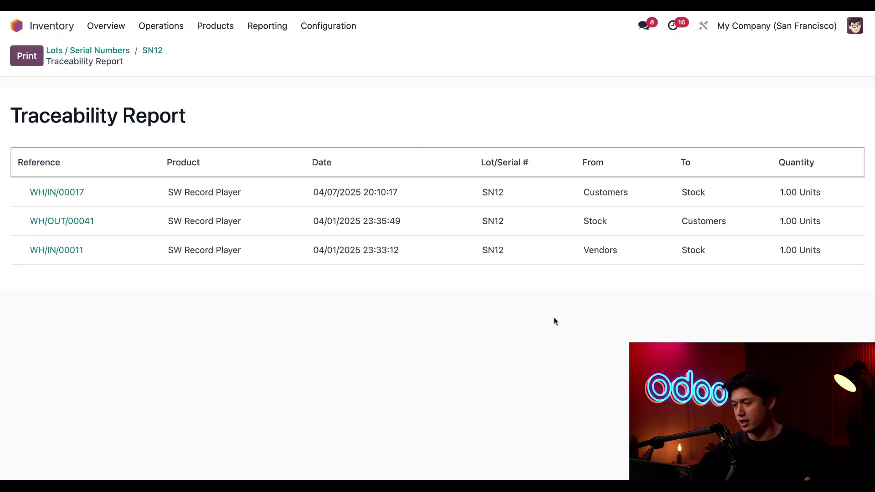